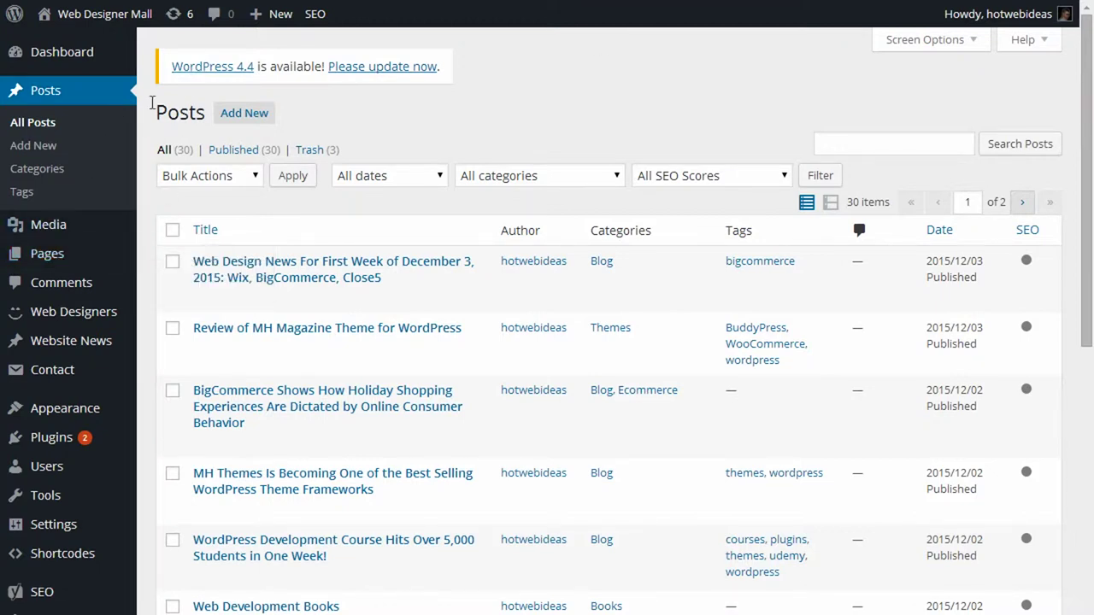
Step: Start a new post and open the shortcode inserter for its content
click(237, 121)
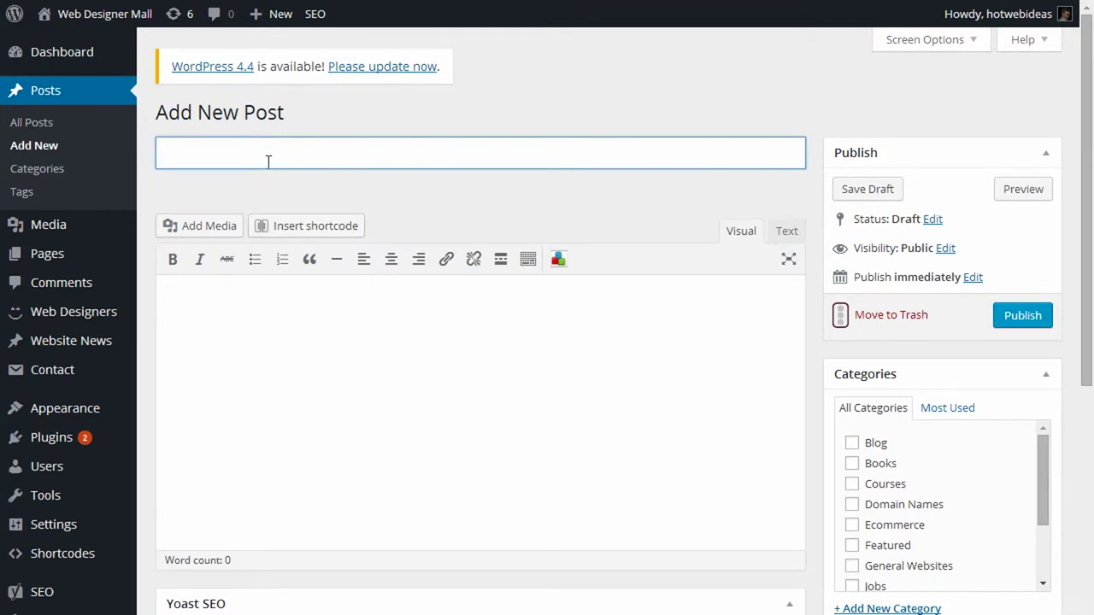
click(312, 336)
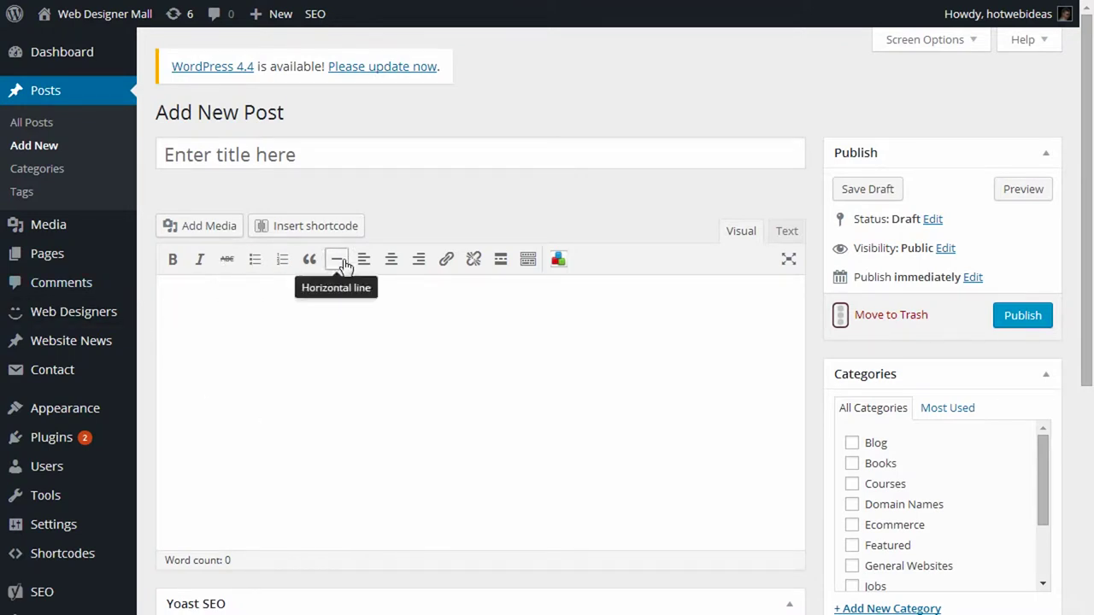
click(286, 229)
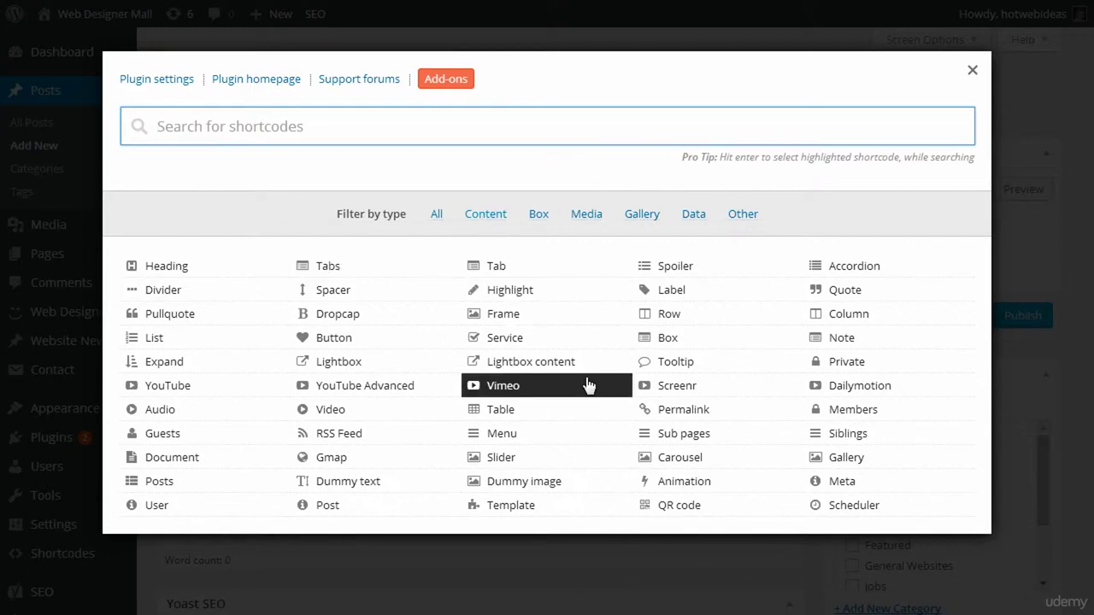
Step: Filter the shortcodes by Content, Box, Media, Gallery, Data and Other in turn, and restore the full list
click(479, 216)
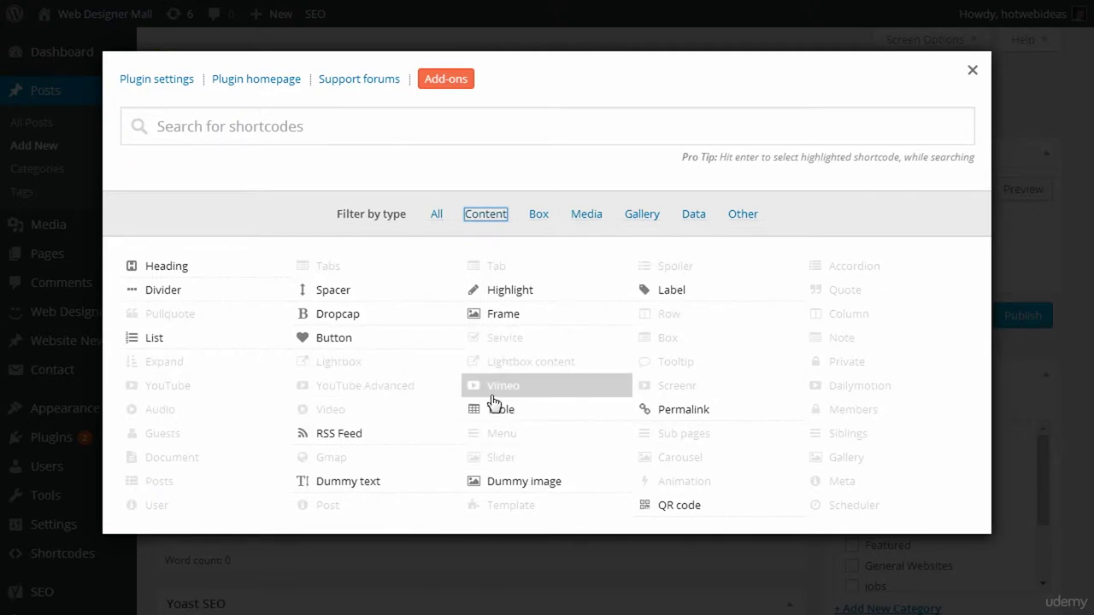
click(539, 215)
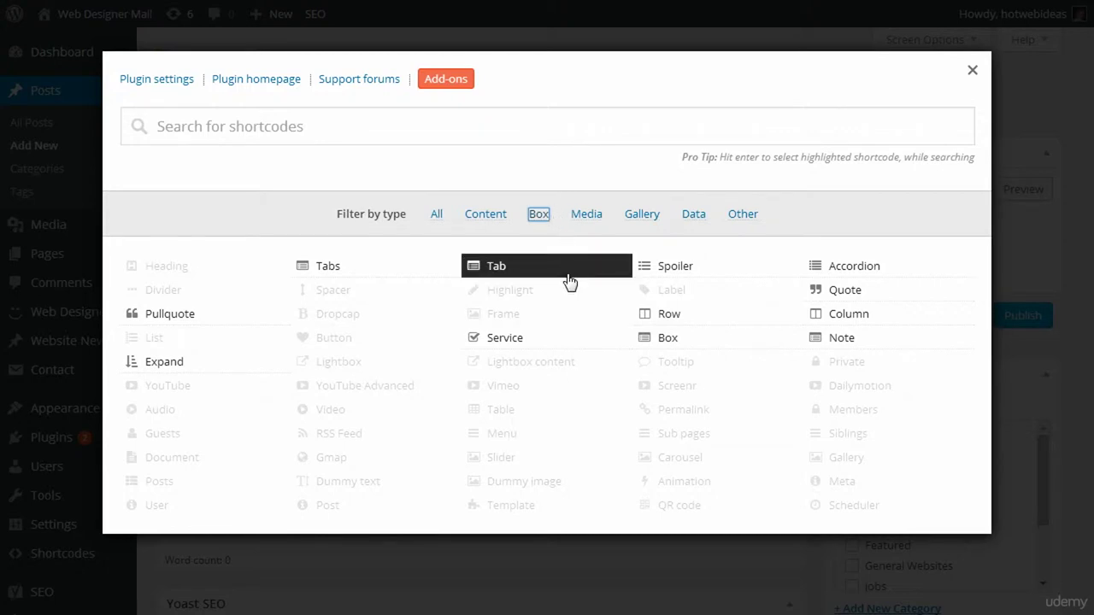
click(580, 216)
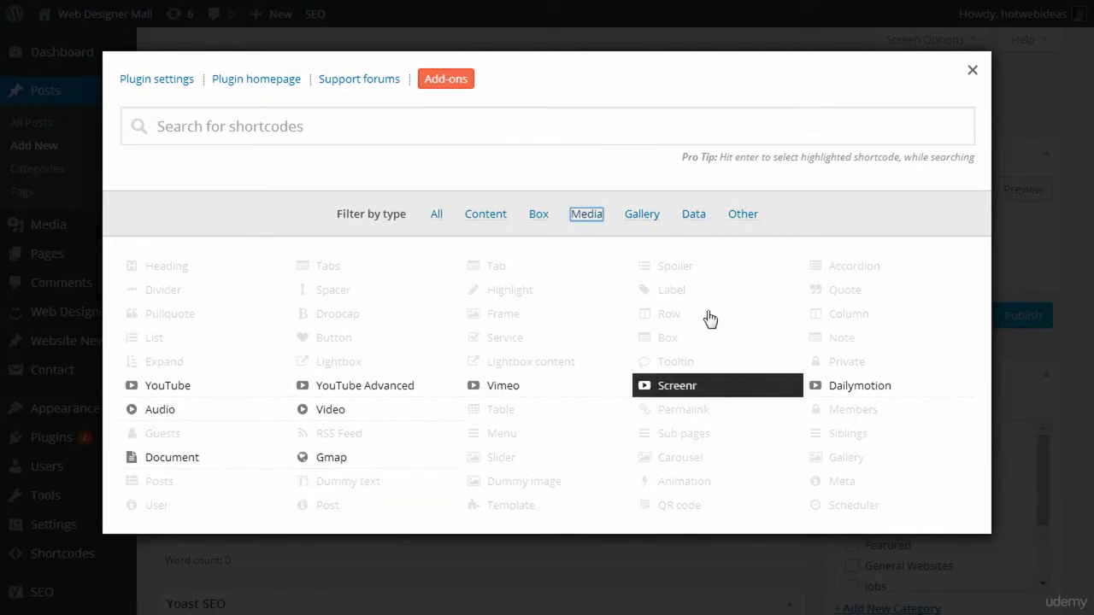
click(641, 214)
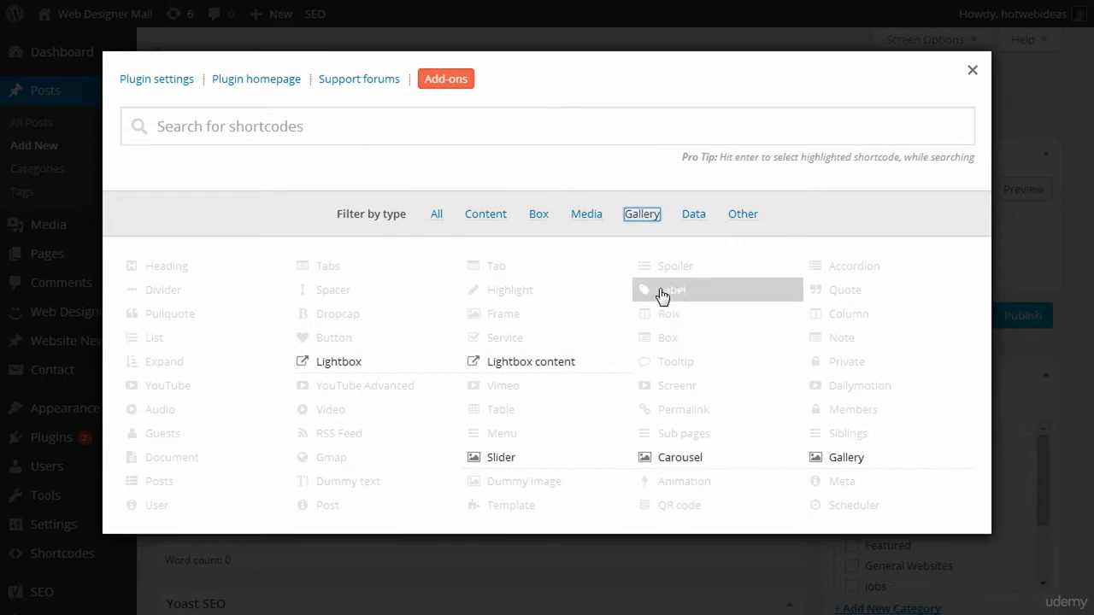
click(693, 213)
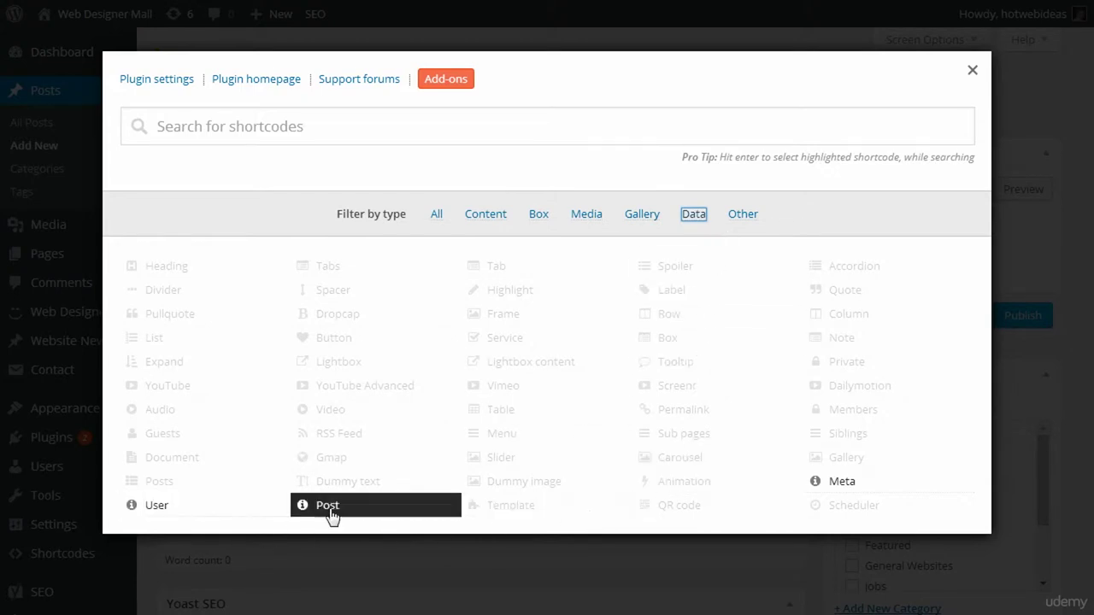
click(733, 220)
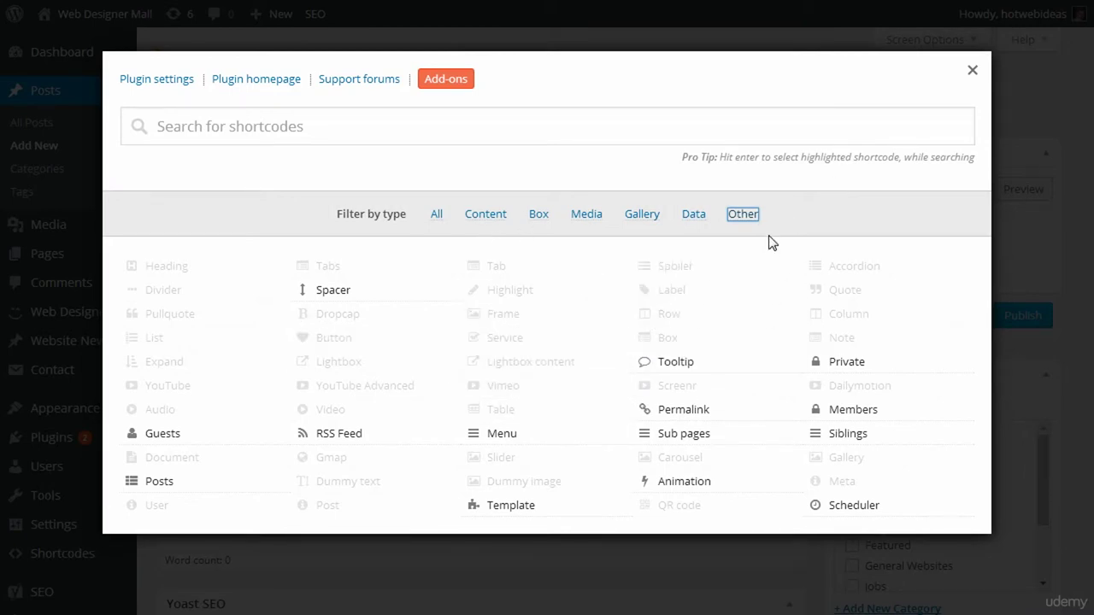
click(436, 215)
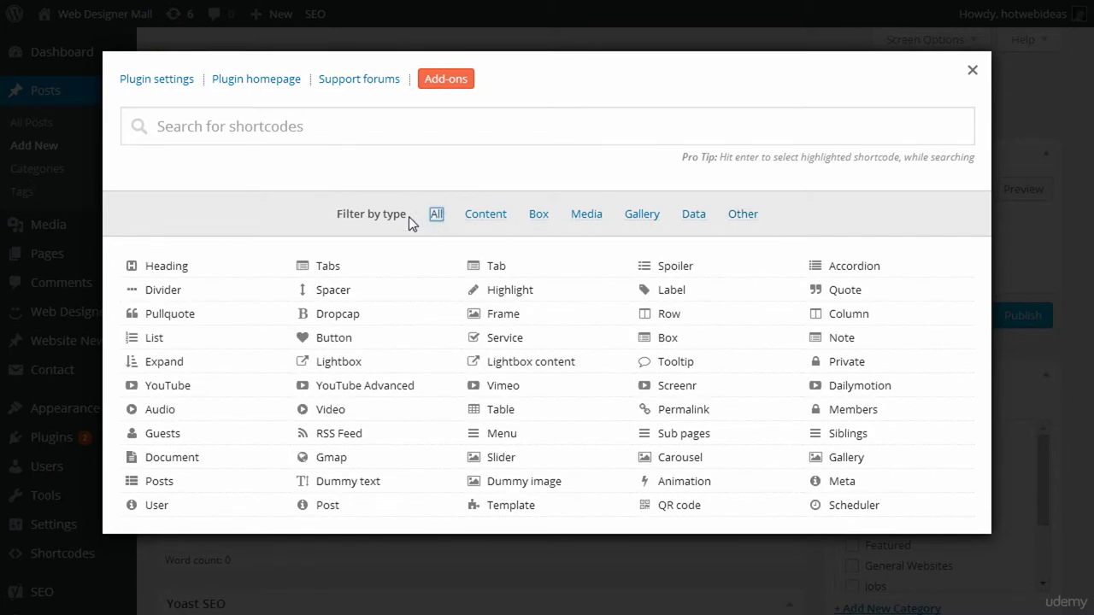
Step: Search the shortcodes for "youtube" and clear the search
click(320, 125)
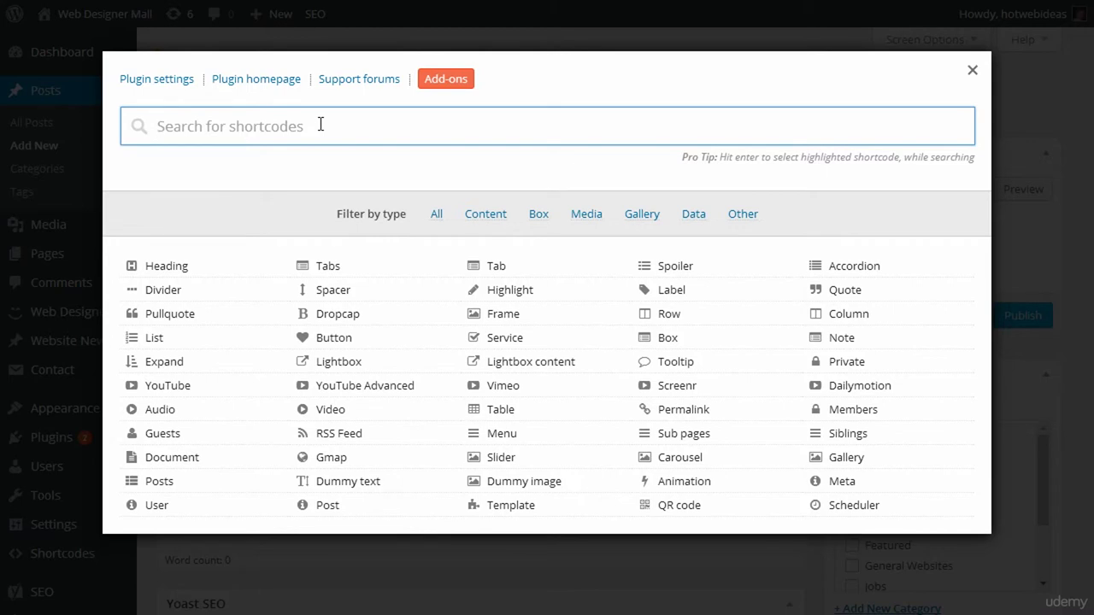
text(youtu)
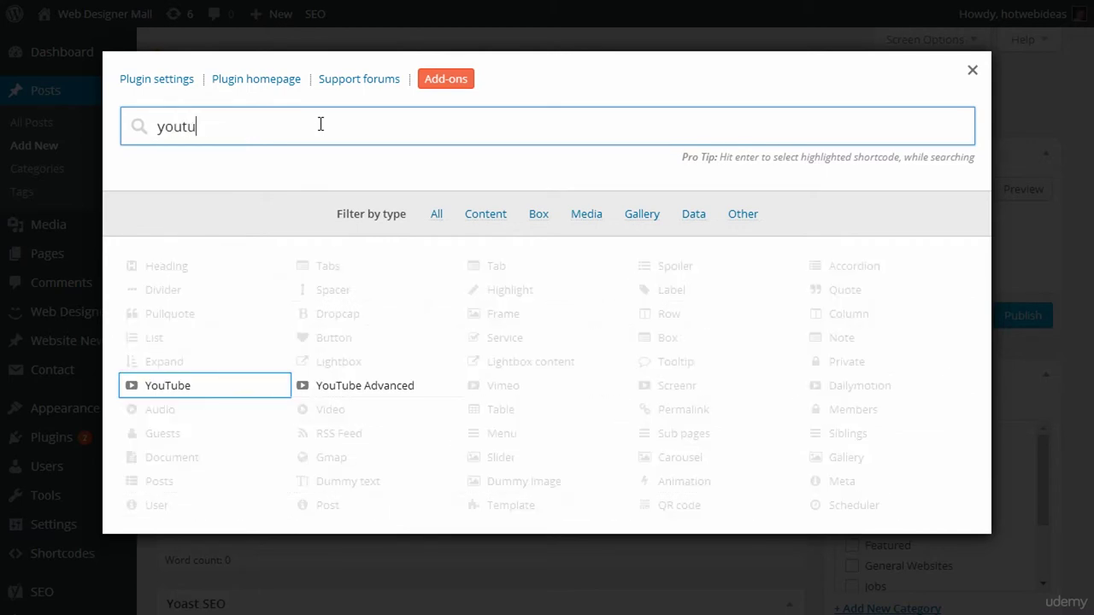
text(be)
drag(239, 137, 125, 122)
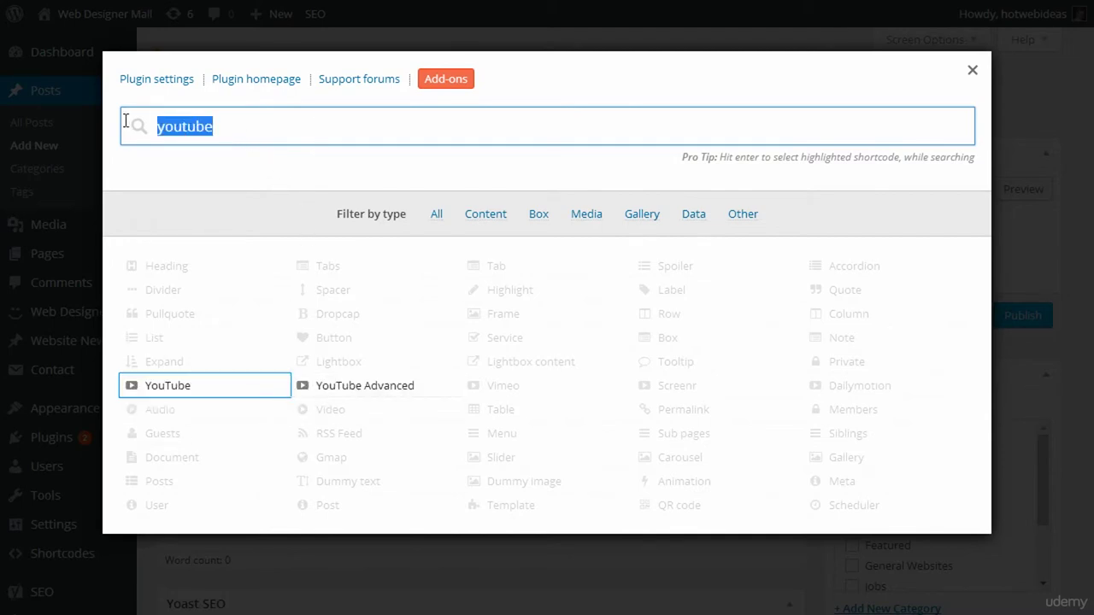
key(BackSpace)
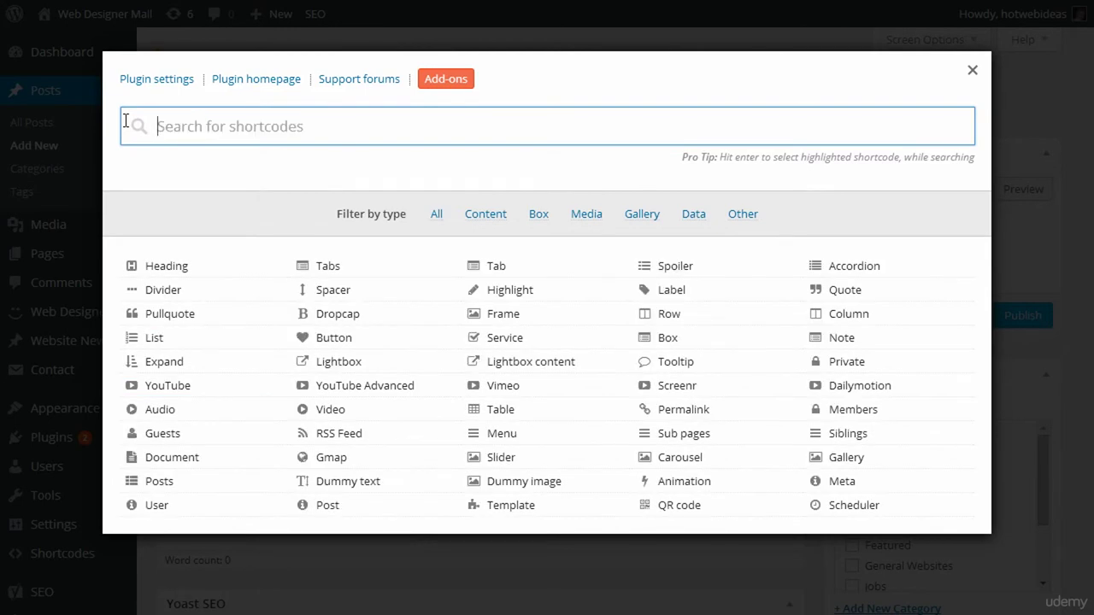
Step: Search the shortcodes for "menu" and empty the search again
text(menu\)
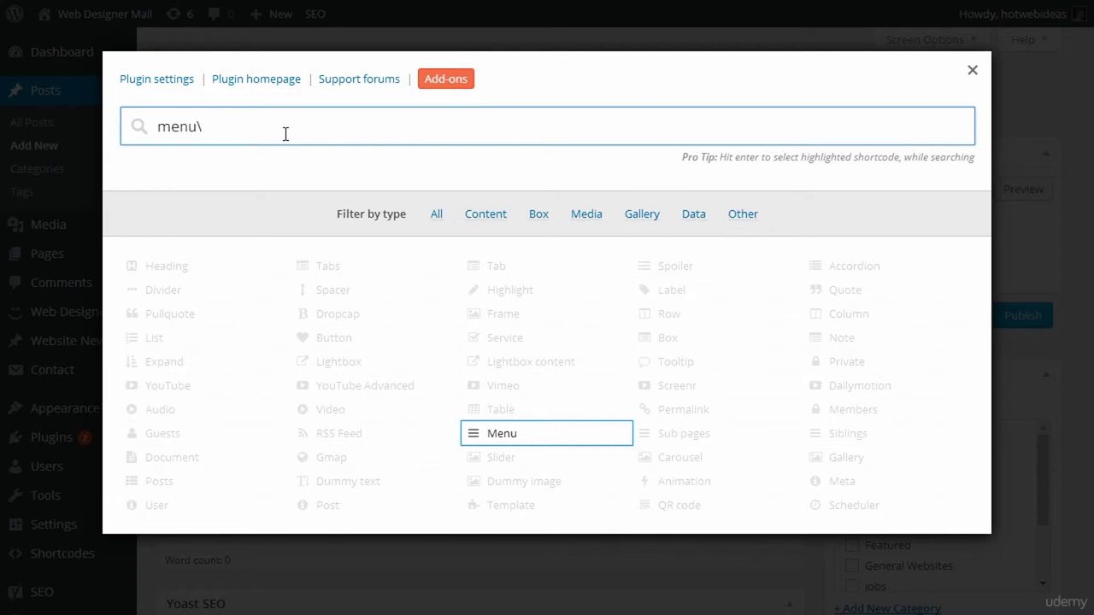
key(BackSpace)
key(BackSpace)
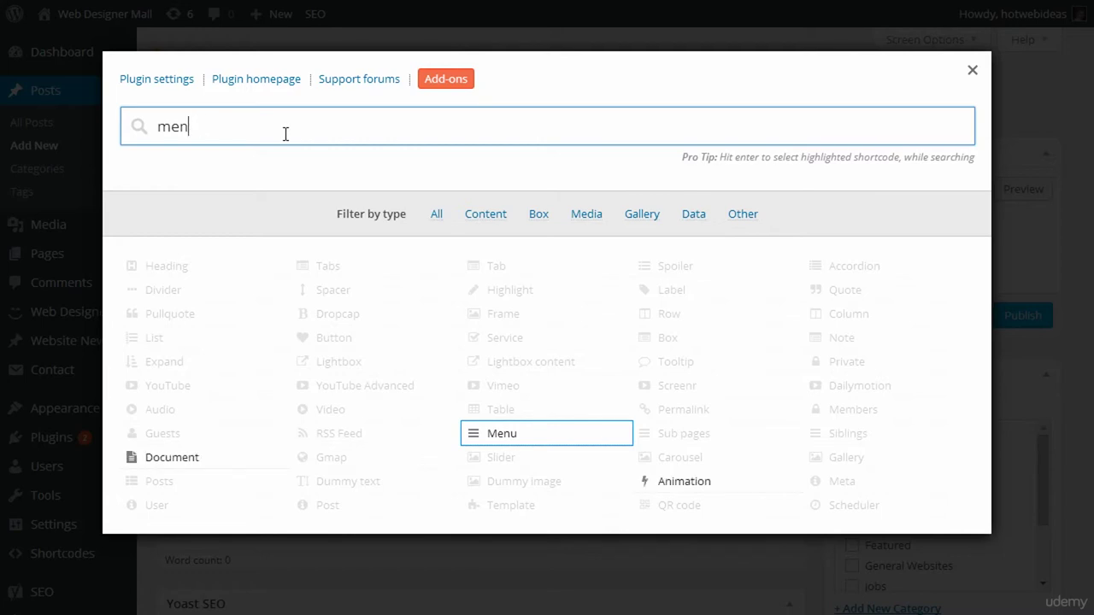
key(BackSpace)
key(BackSpace)
key(BackSpace)
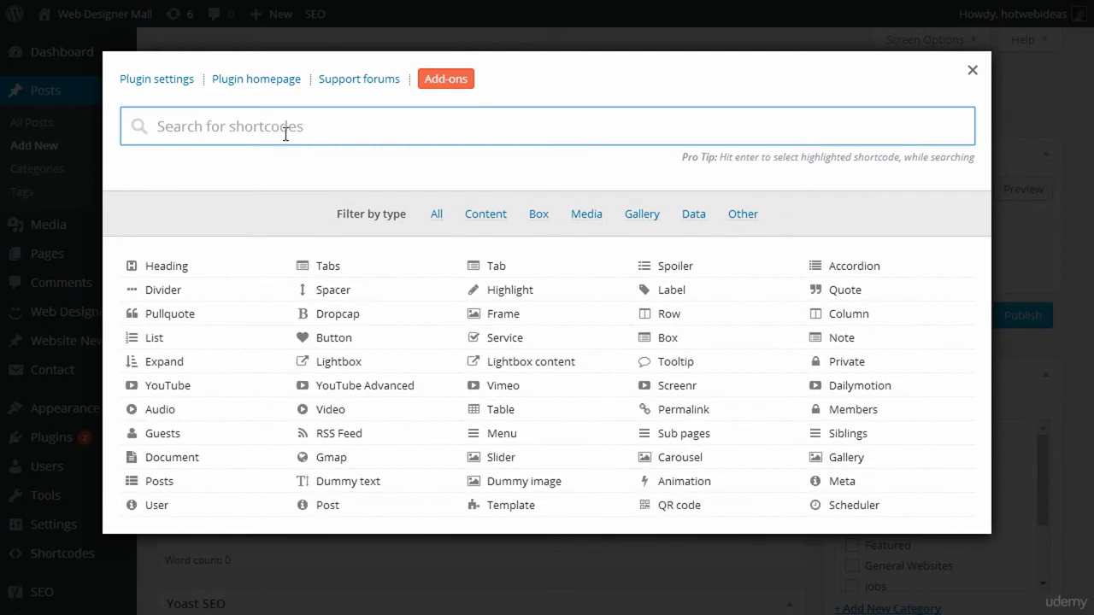
Step: Search the shortcodes for "image" and examine the Slider shortcode's settings from source to CSS class
text(image)
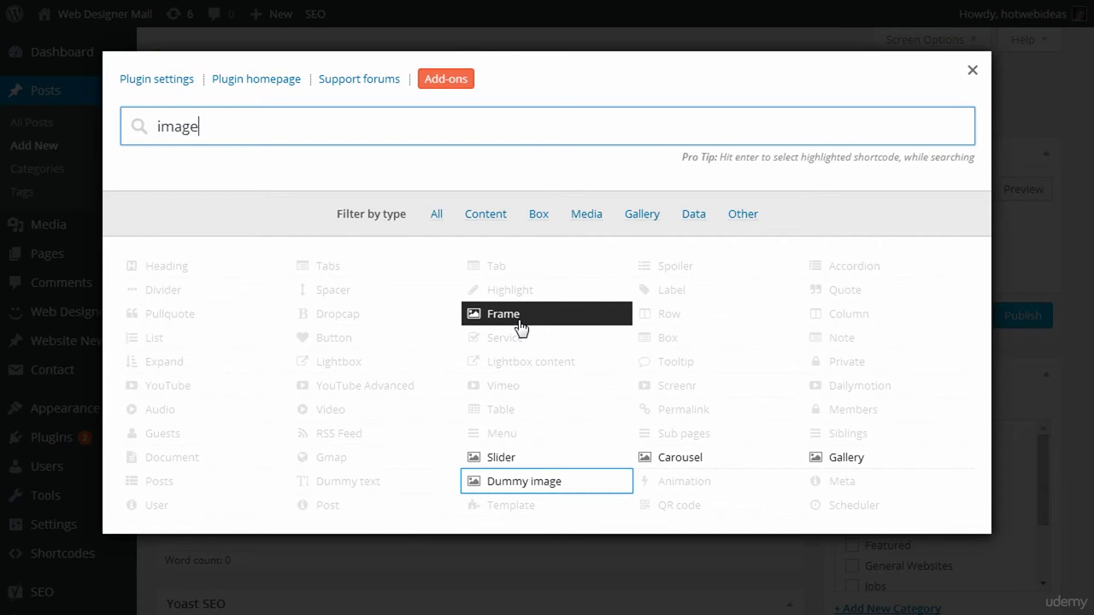
click(509, 458)
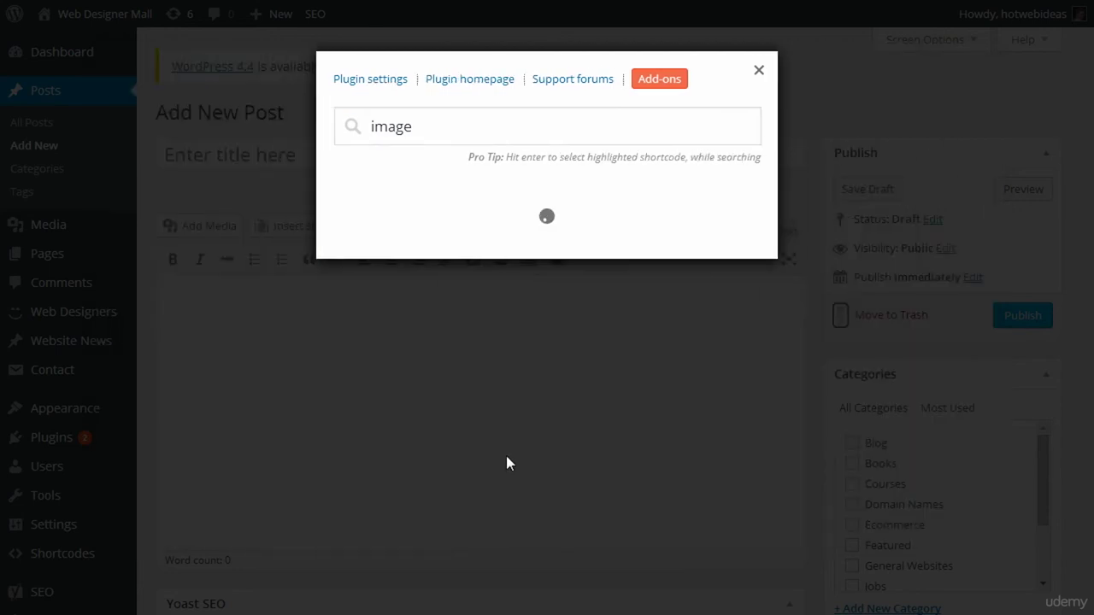
scroll(556, 248, down, 3)
scroll(567, 253, down, 12)
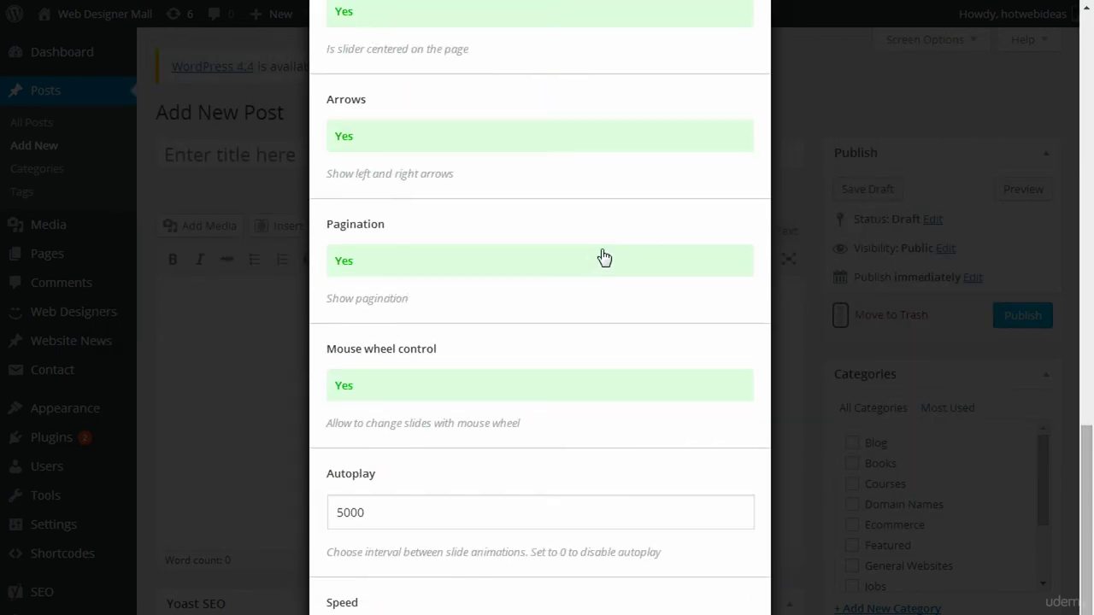
scroll(601, 253, up, 15)
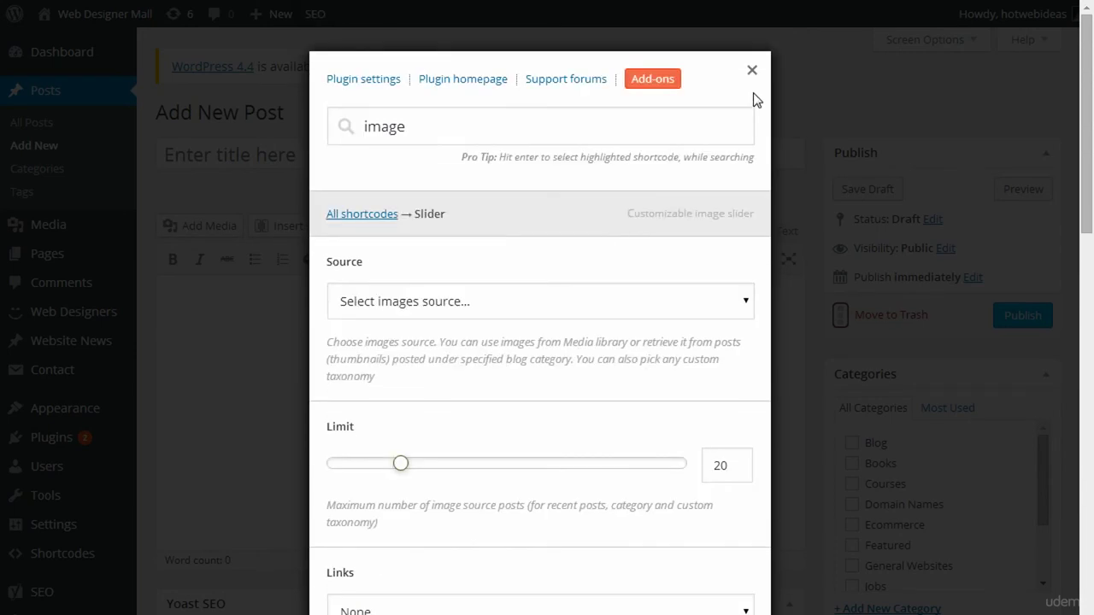
scroll(535, 254, down, 5)
scroll(542, 226, up, 4)
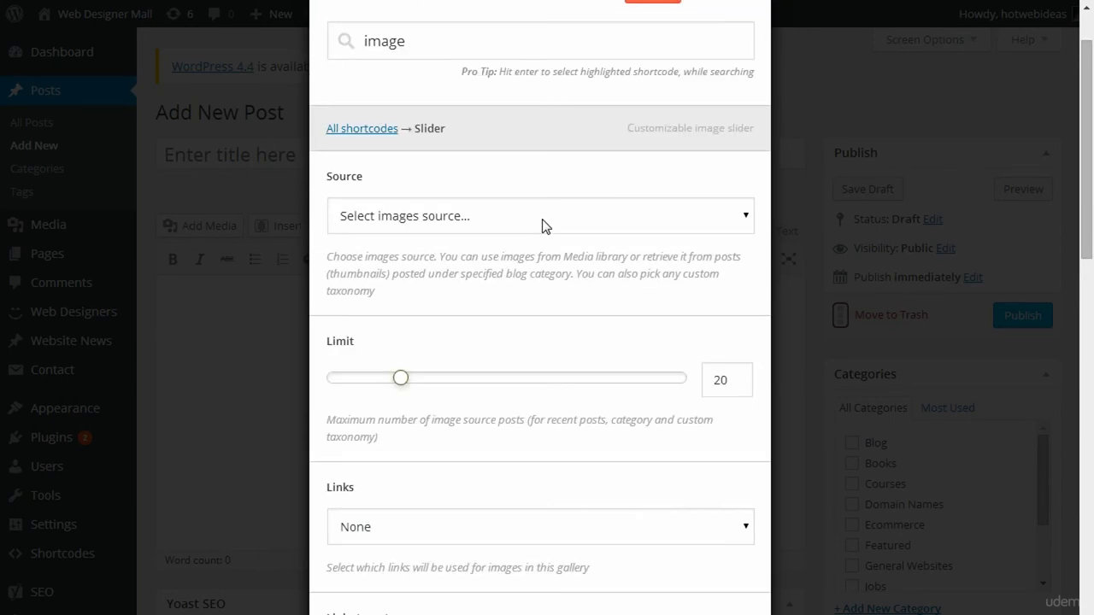
scroll(546, 226, down, 12)
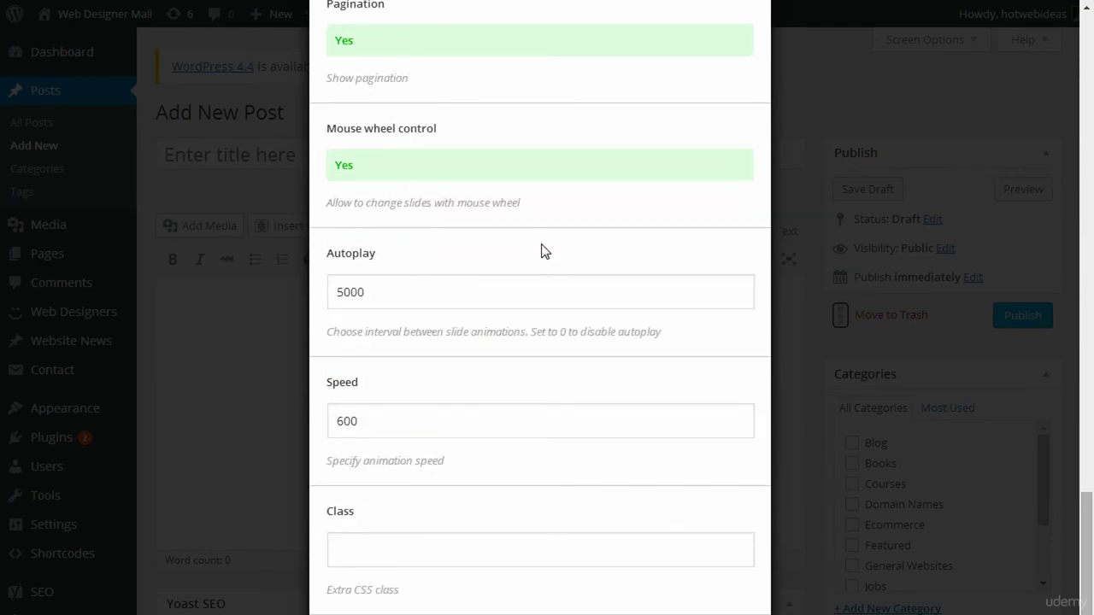
scroll(547, 250, up, 15)
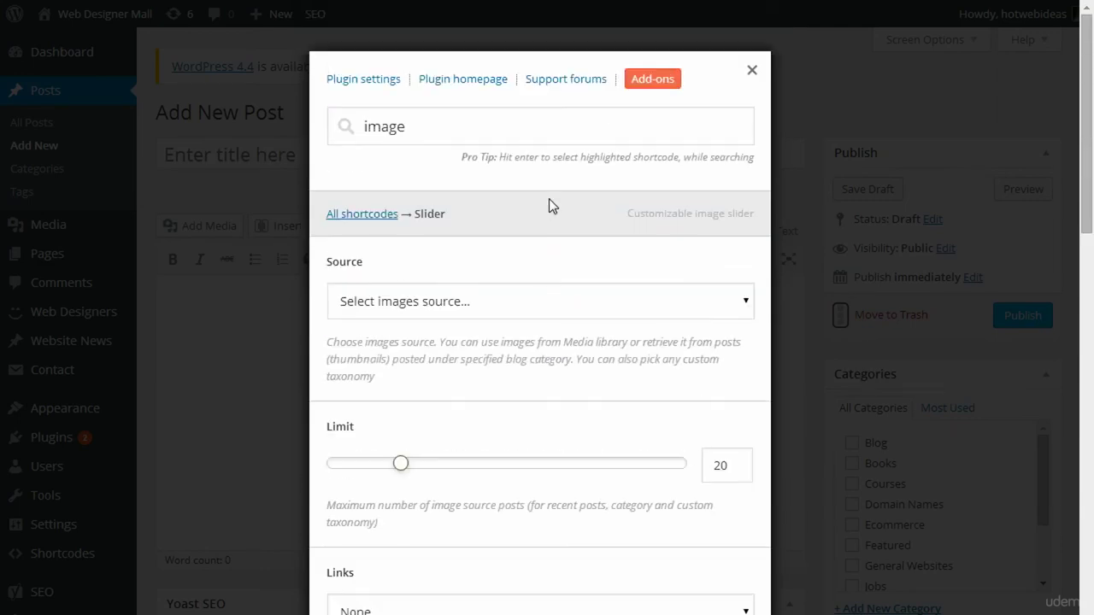
Step: Return to all shortcodes, examine the YouTube shortcode's settings, and close the inserter without inserting anything
click(366, 214)
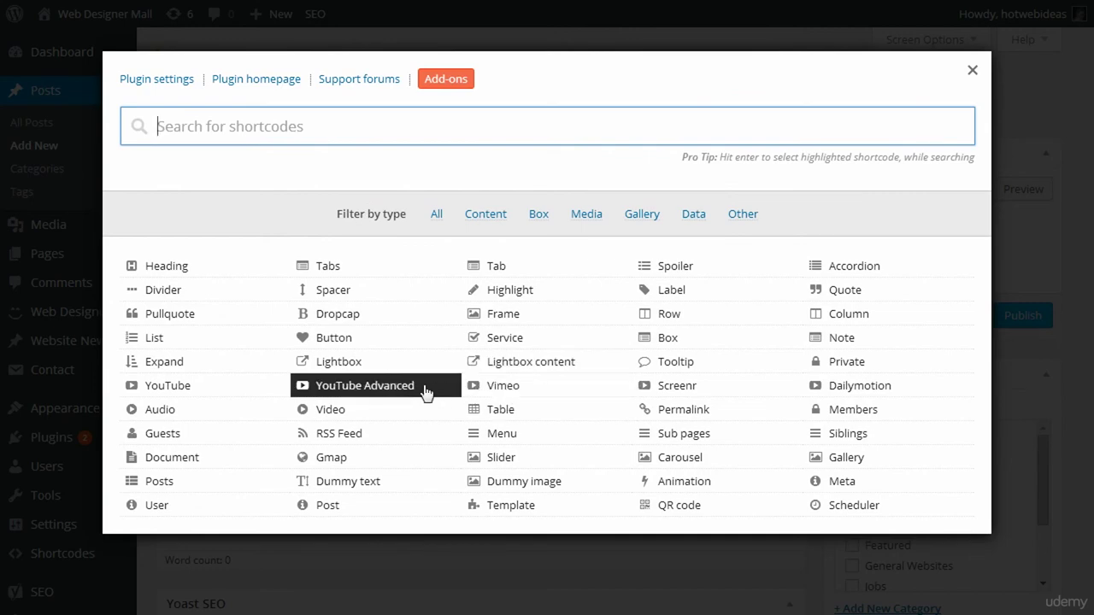
click(172, 388)
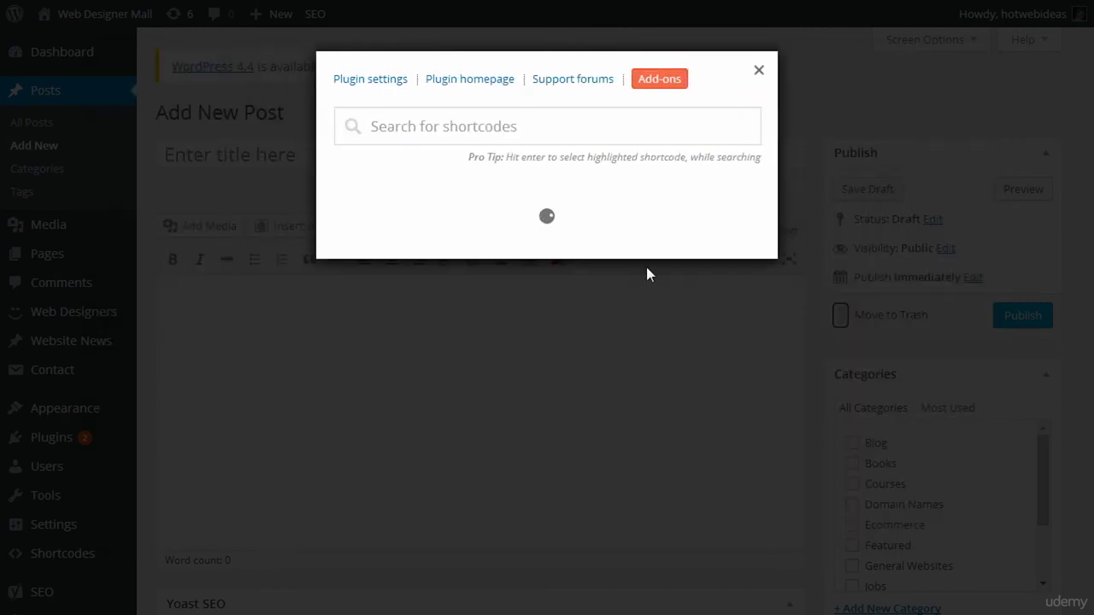
scroll(644, 259, down, 5)
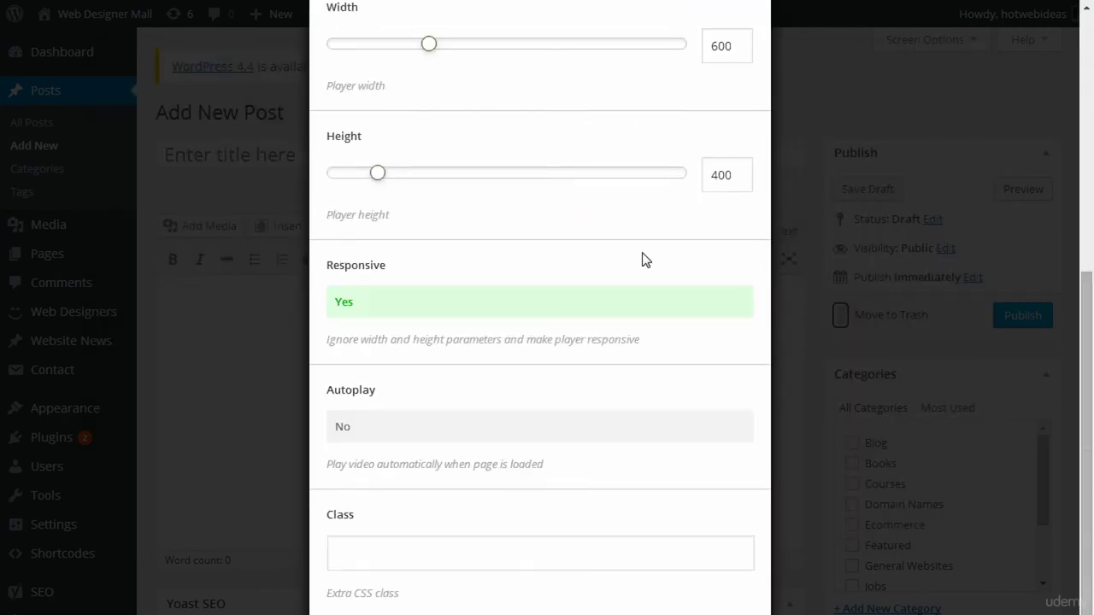
scroll(644, 258, up, 5)
scroll(532, 259, down, 1)
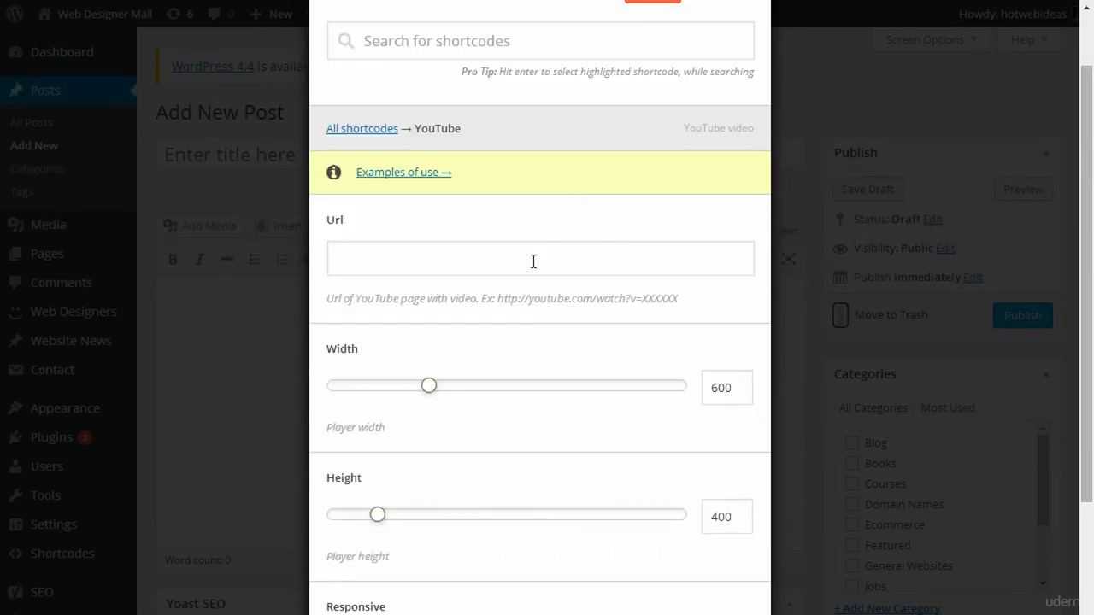
click(494, 266)
scroll(498, 269, down, 2)
scroll(479, 334, down, 2)
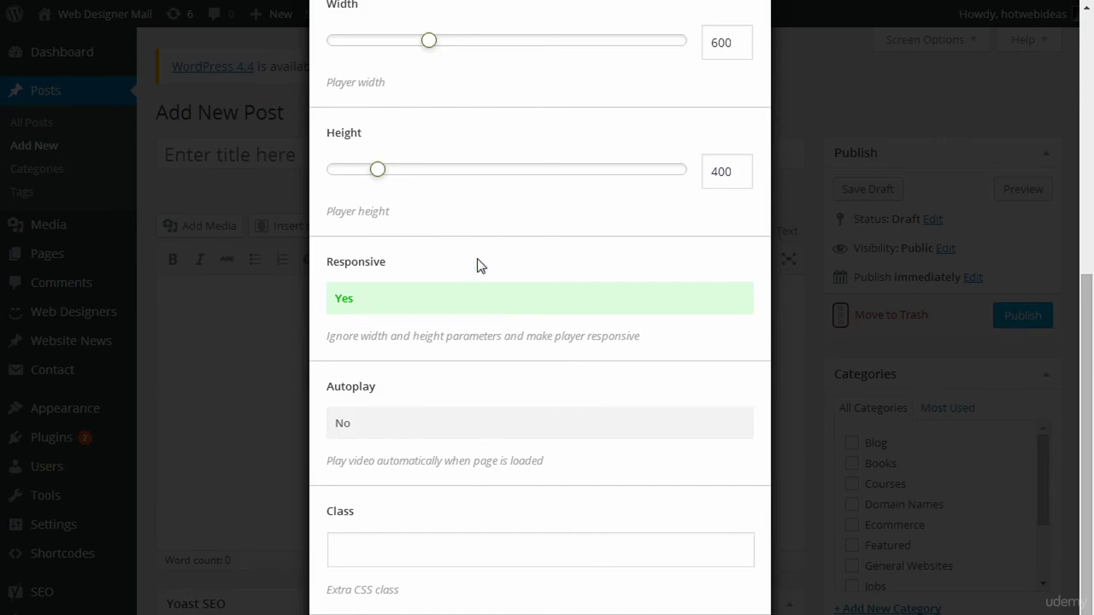
scroll(479, 265, up, 5)
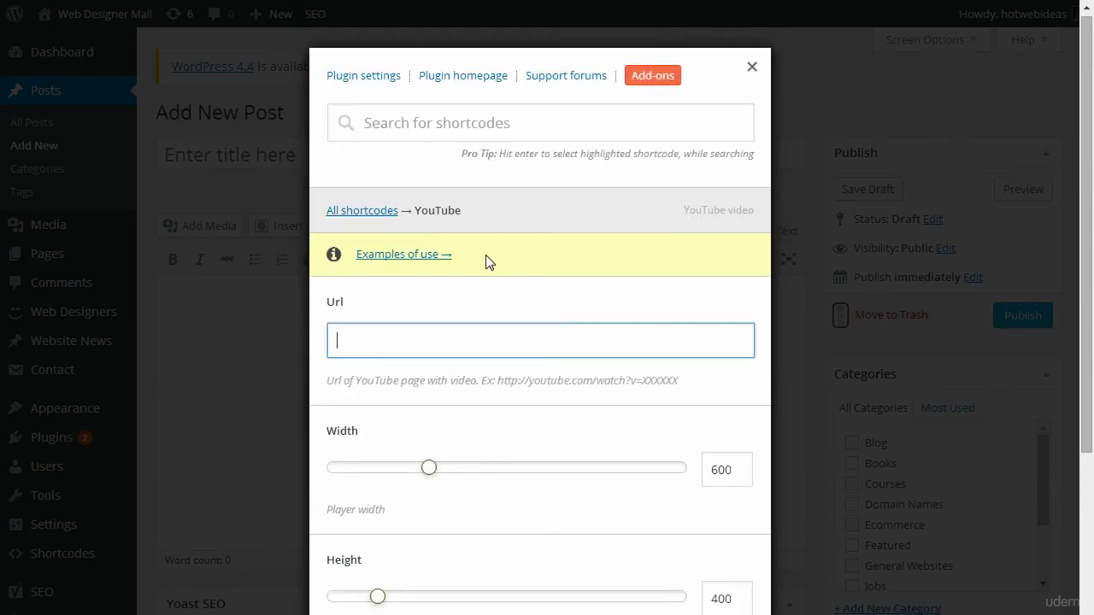
click(750, 72)
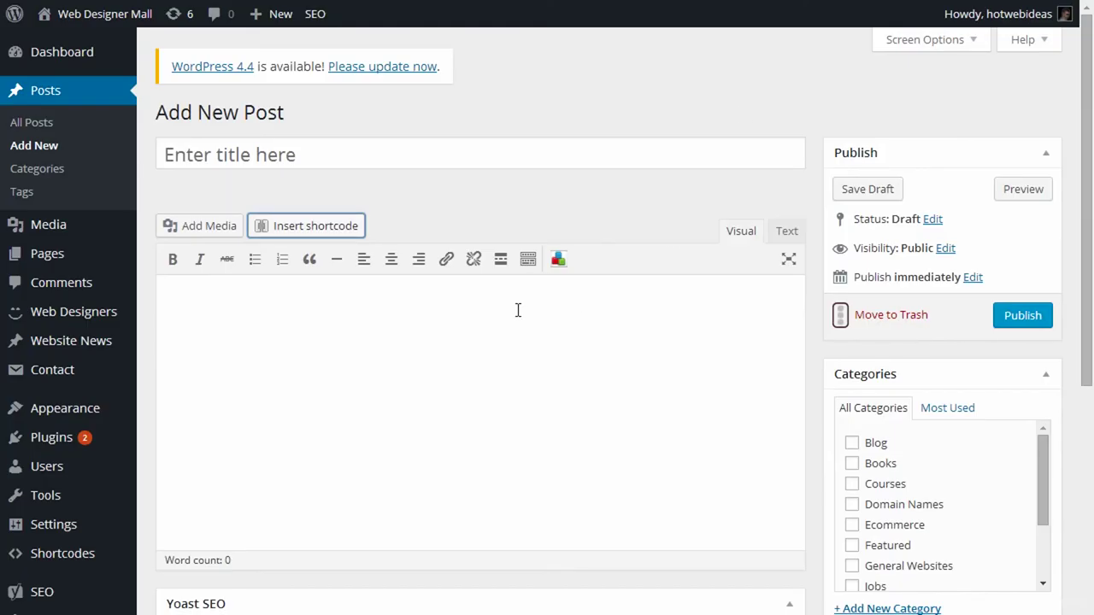
click(186, 437)
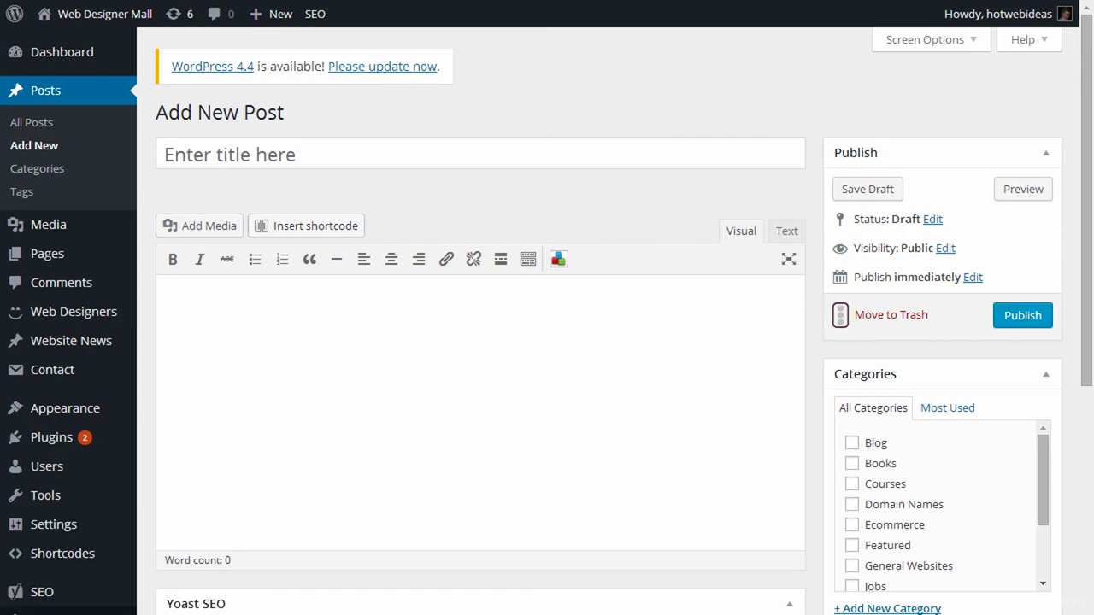